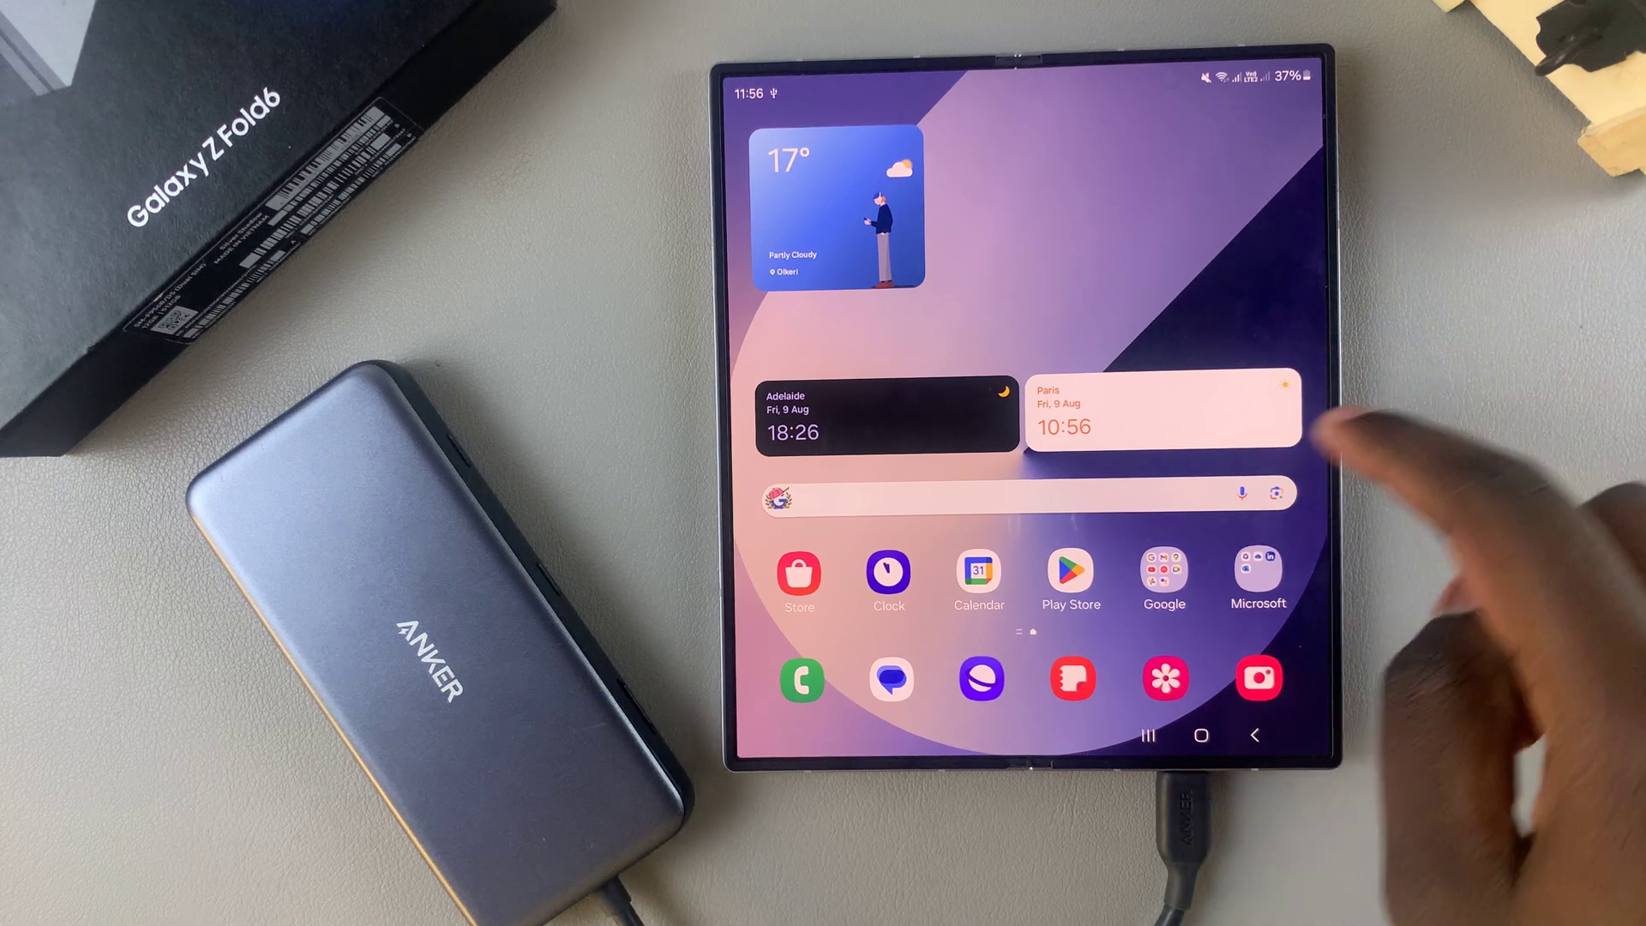
- Launch My Files from the Samsung folder in the app drawer
drag(1029, 643, 1029, 386)
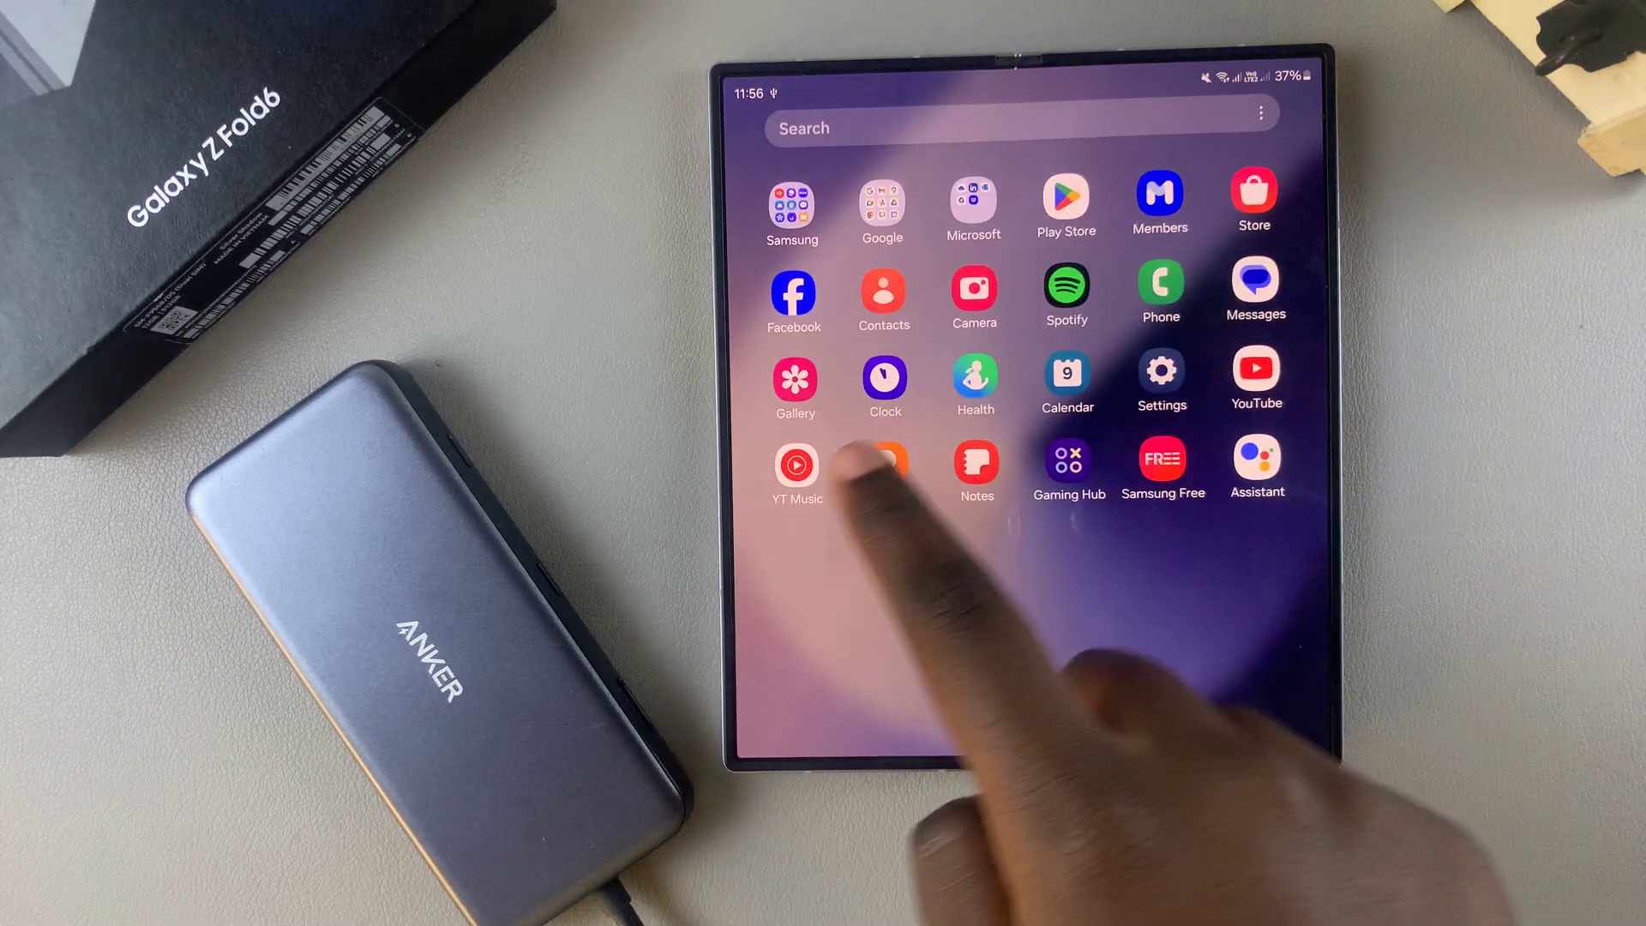
click(794, 373)
click(866, 473)
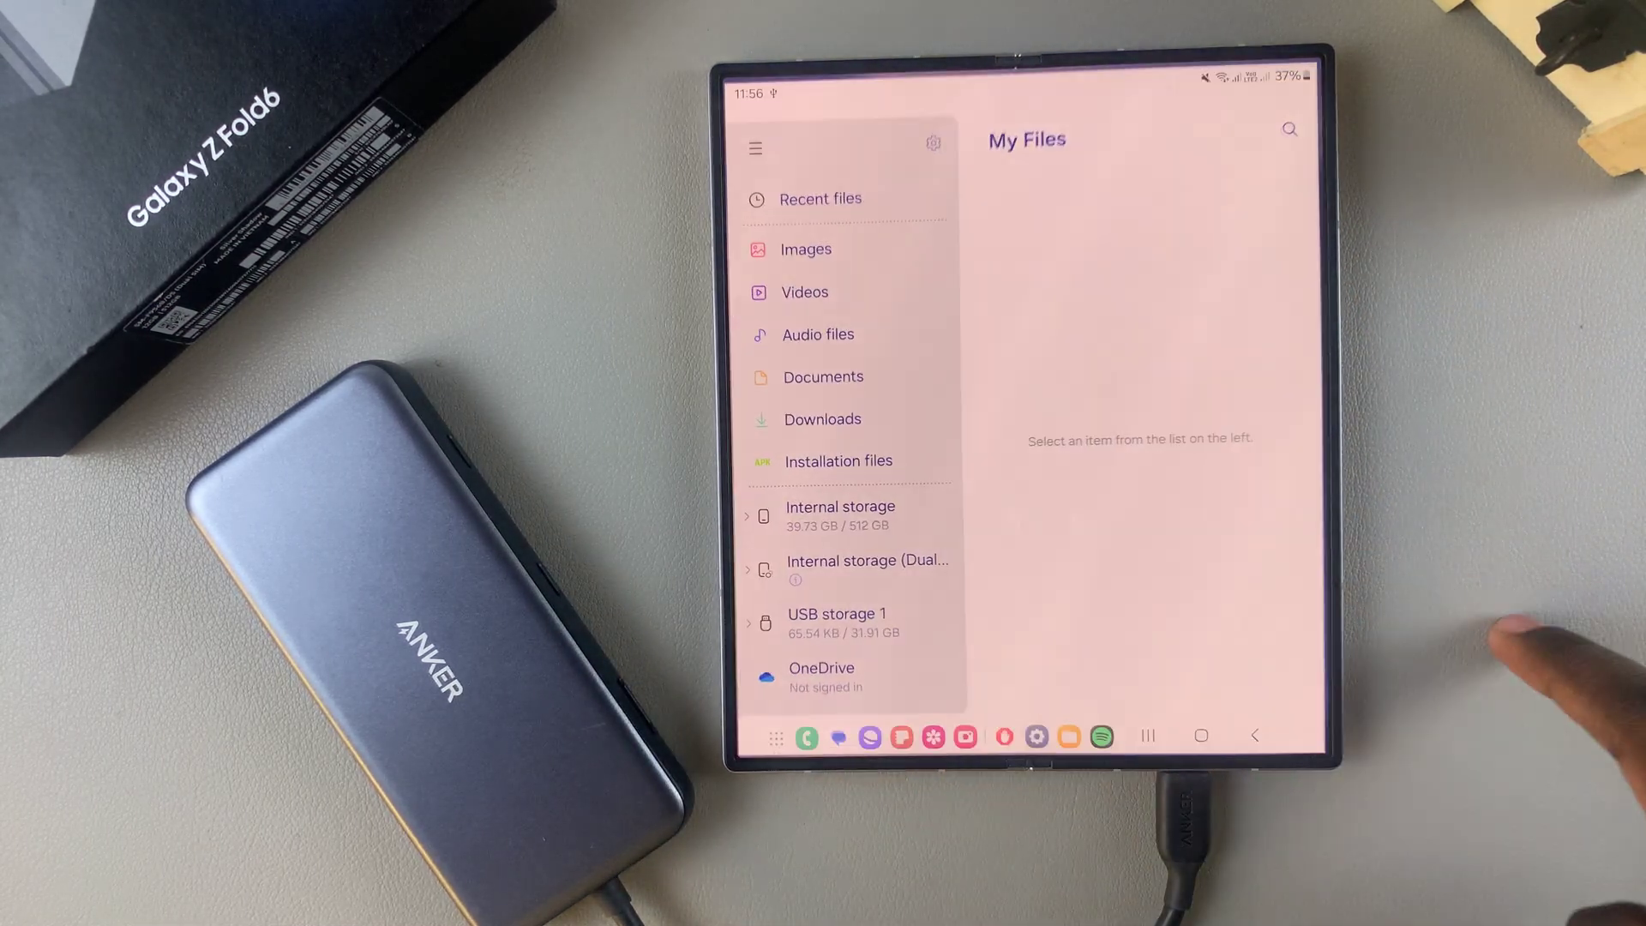
mouse_move(850, 618)
mouse_down()
mouse_move(848, 387)
mouse_move(850, 631)
mouse_up()
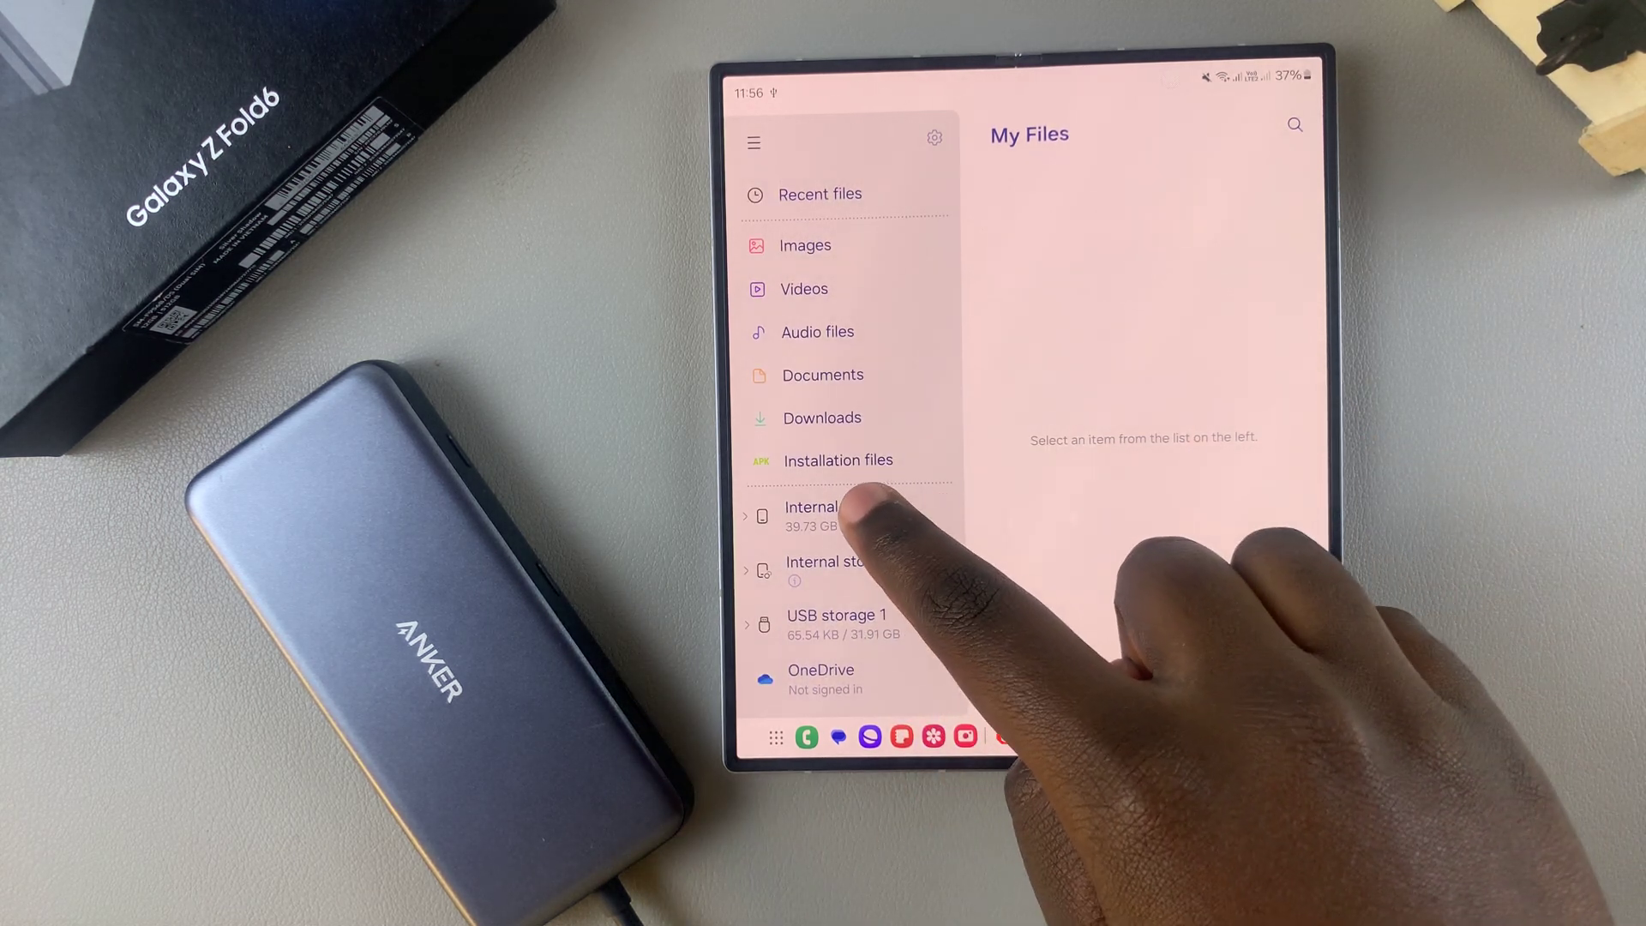
- In internal storage Pictures, select the mp4 and photos 20240807_100117, 100129, 100152, 100433
click(864, 509)
click(1144, 415)
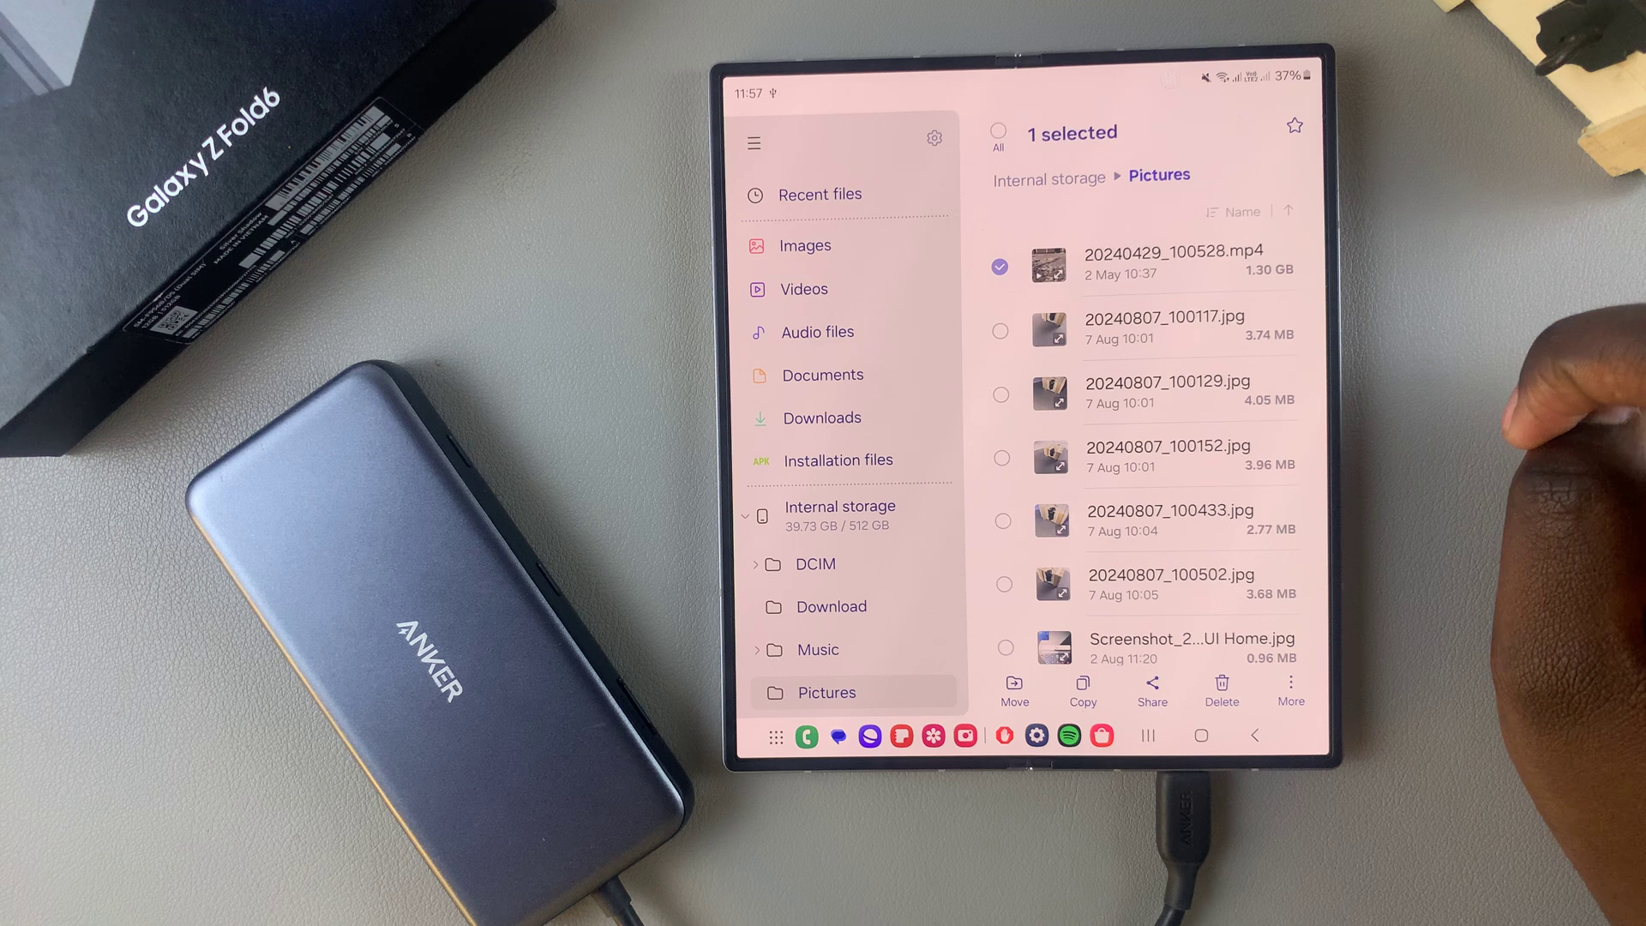
click(1164, 327)
click(1164, 392)
click(1164, 455)
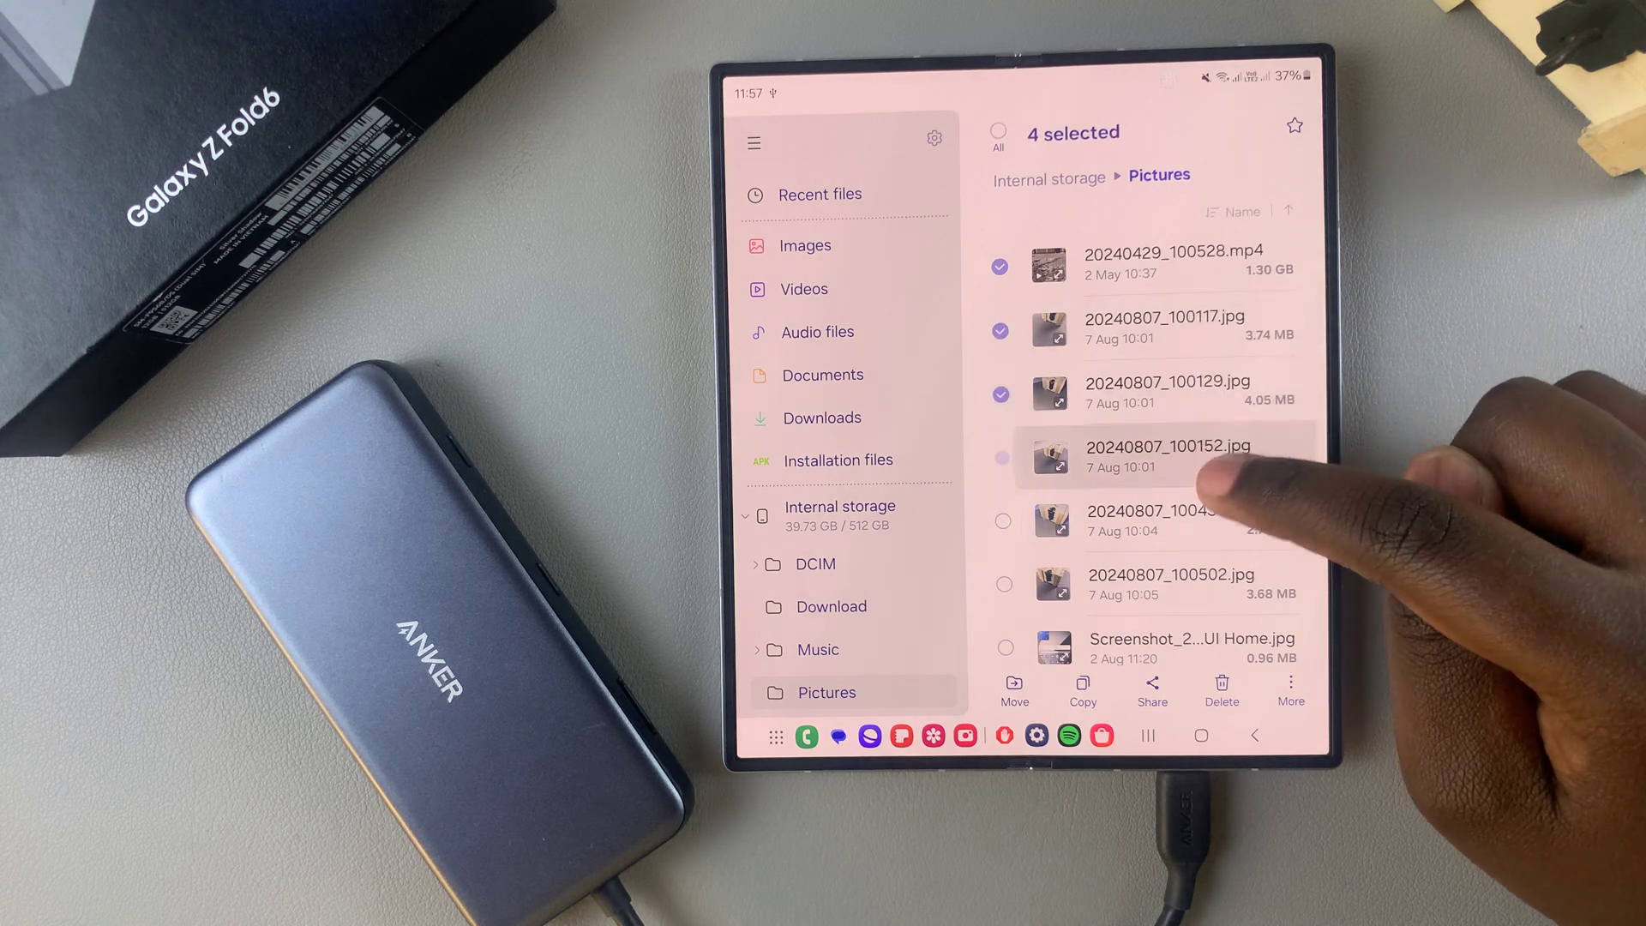
click(1165, 520)
click(1165, 520)
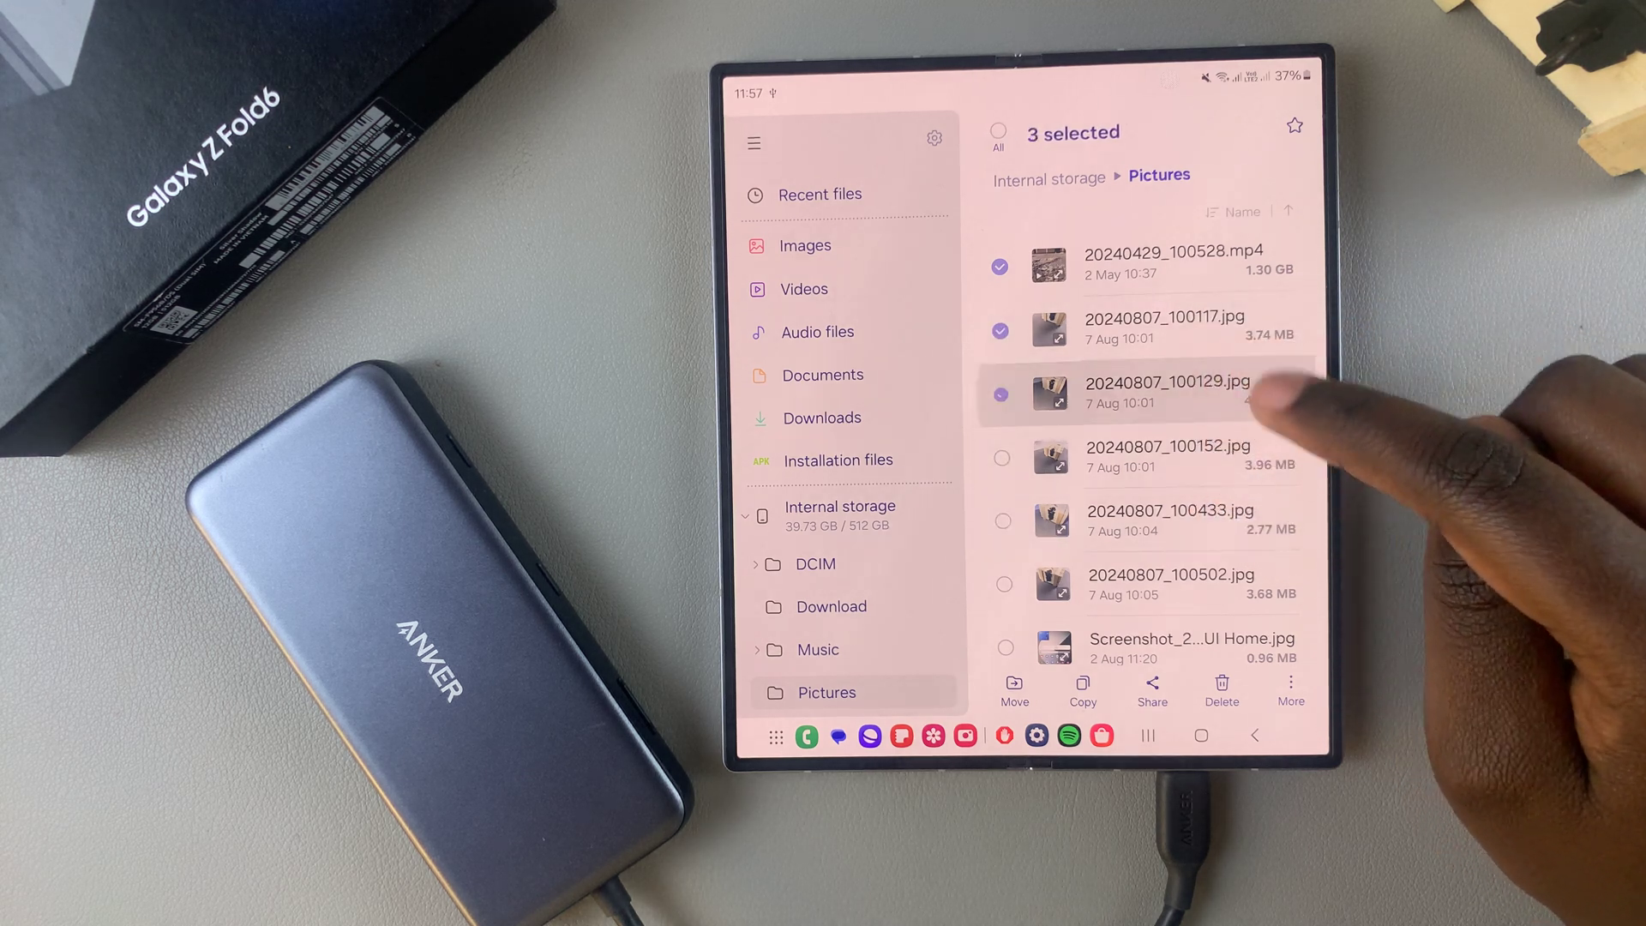
click(1235, 515)
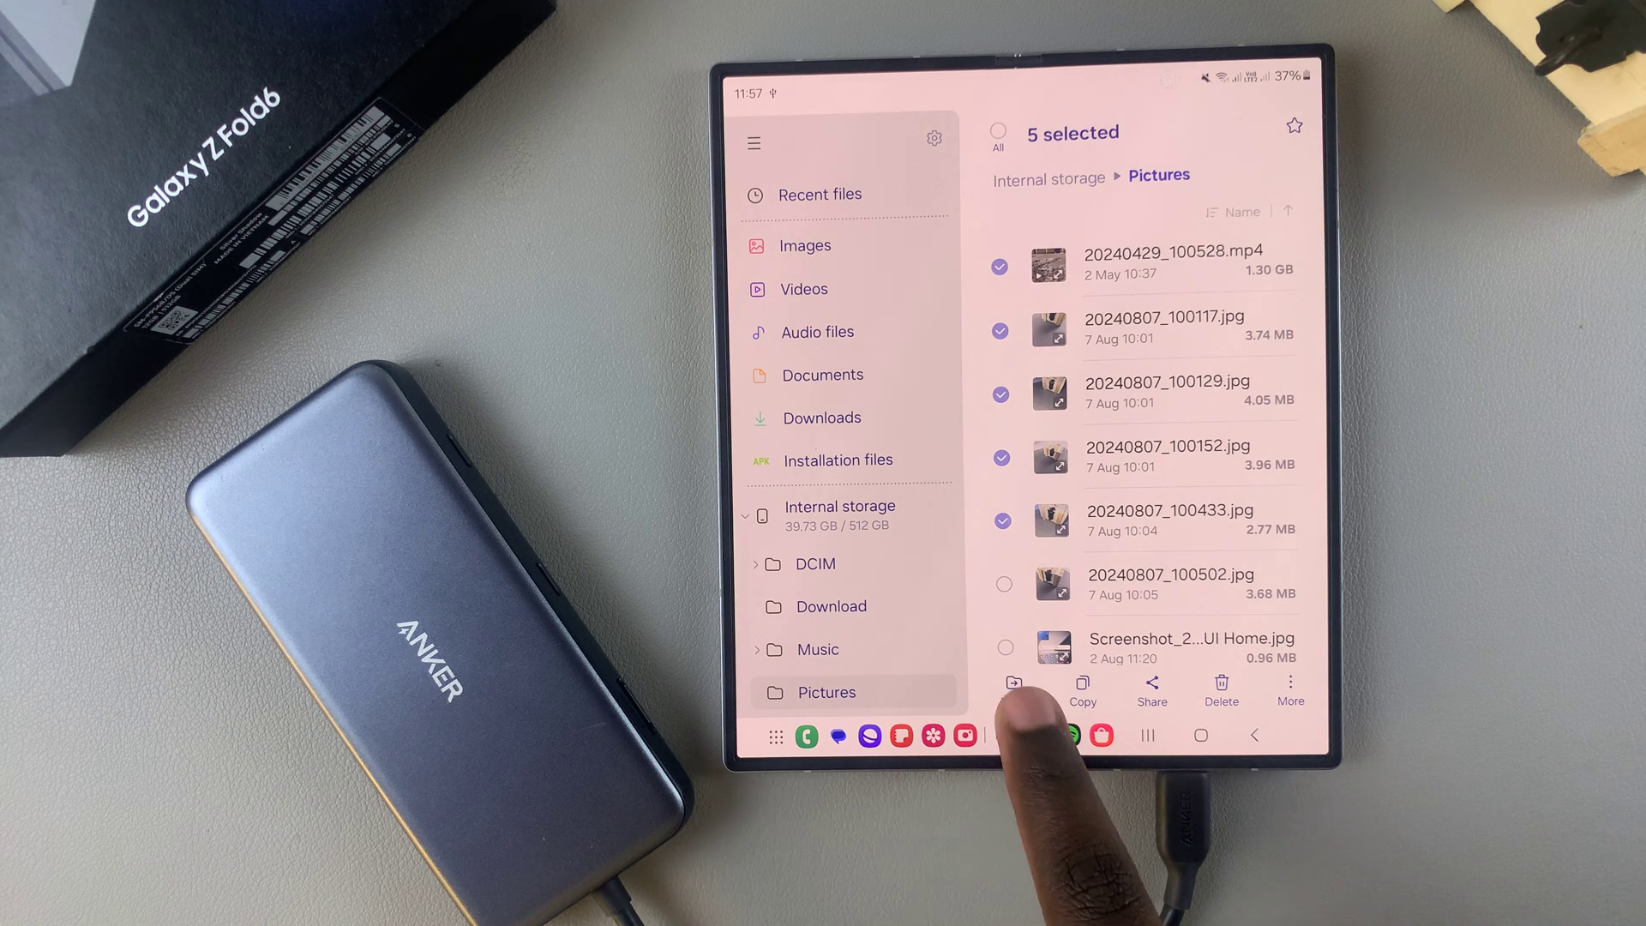
- Move the five selected files into the top level of USB storage 1
click(1015, 685)
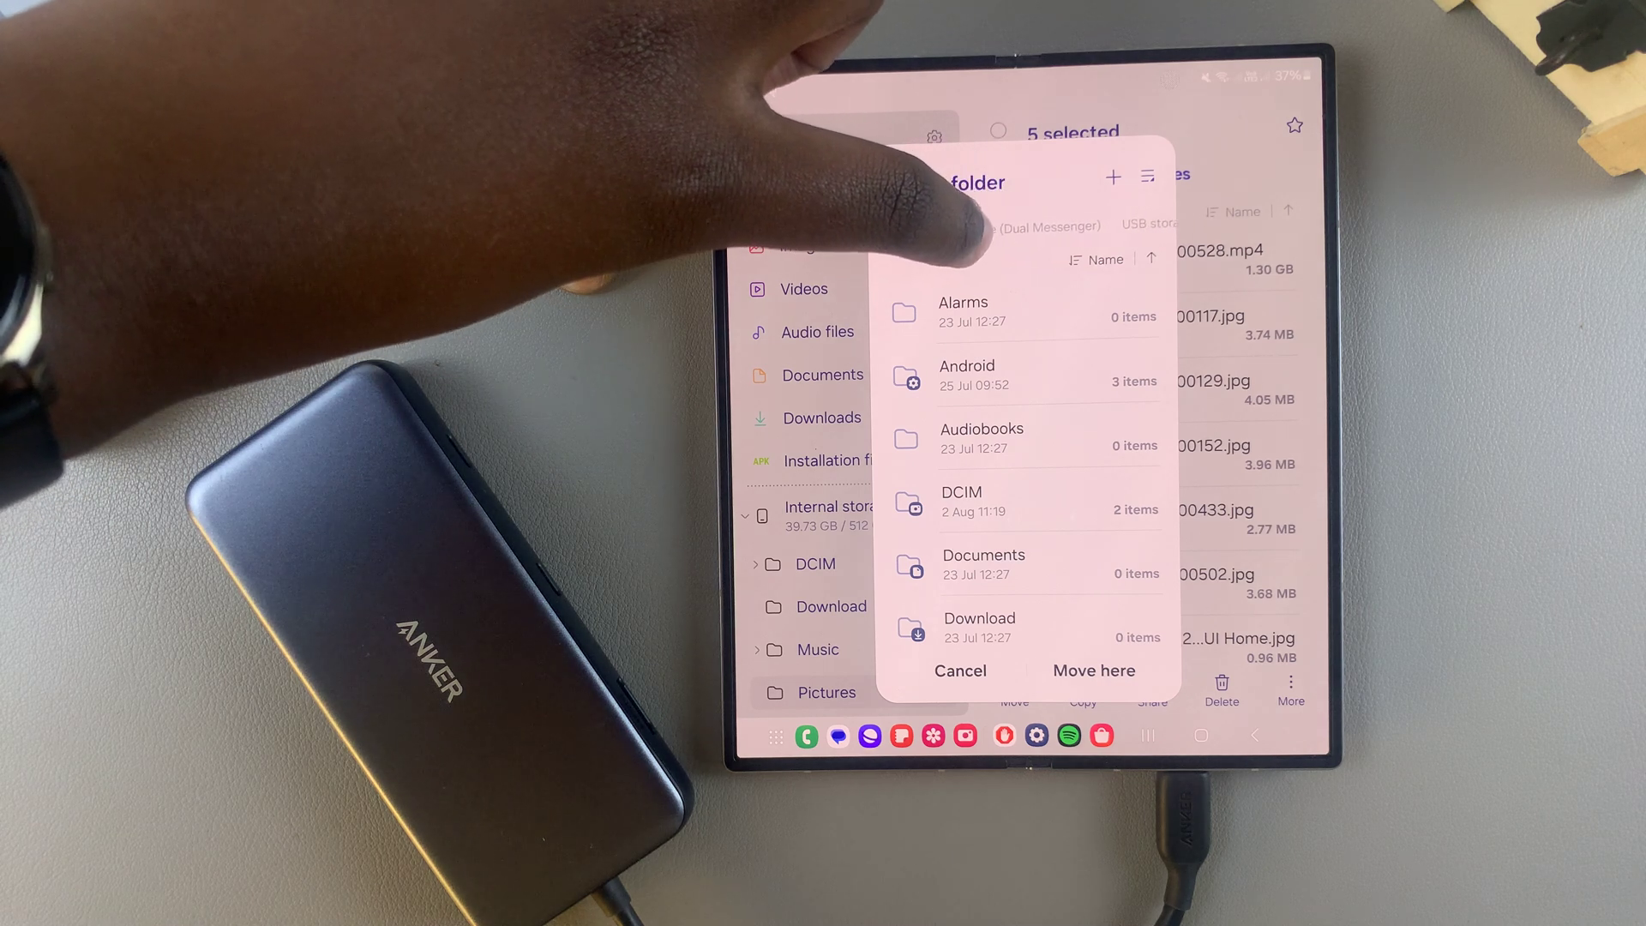
drag(1054, 228, 953, 228)
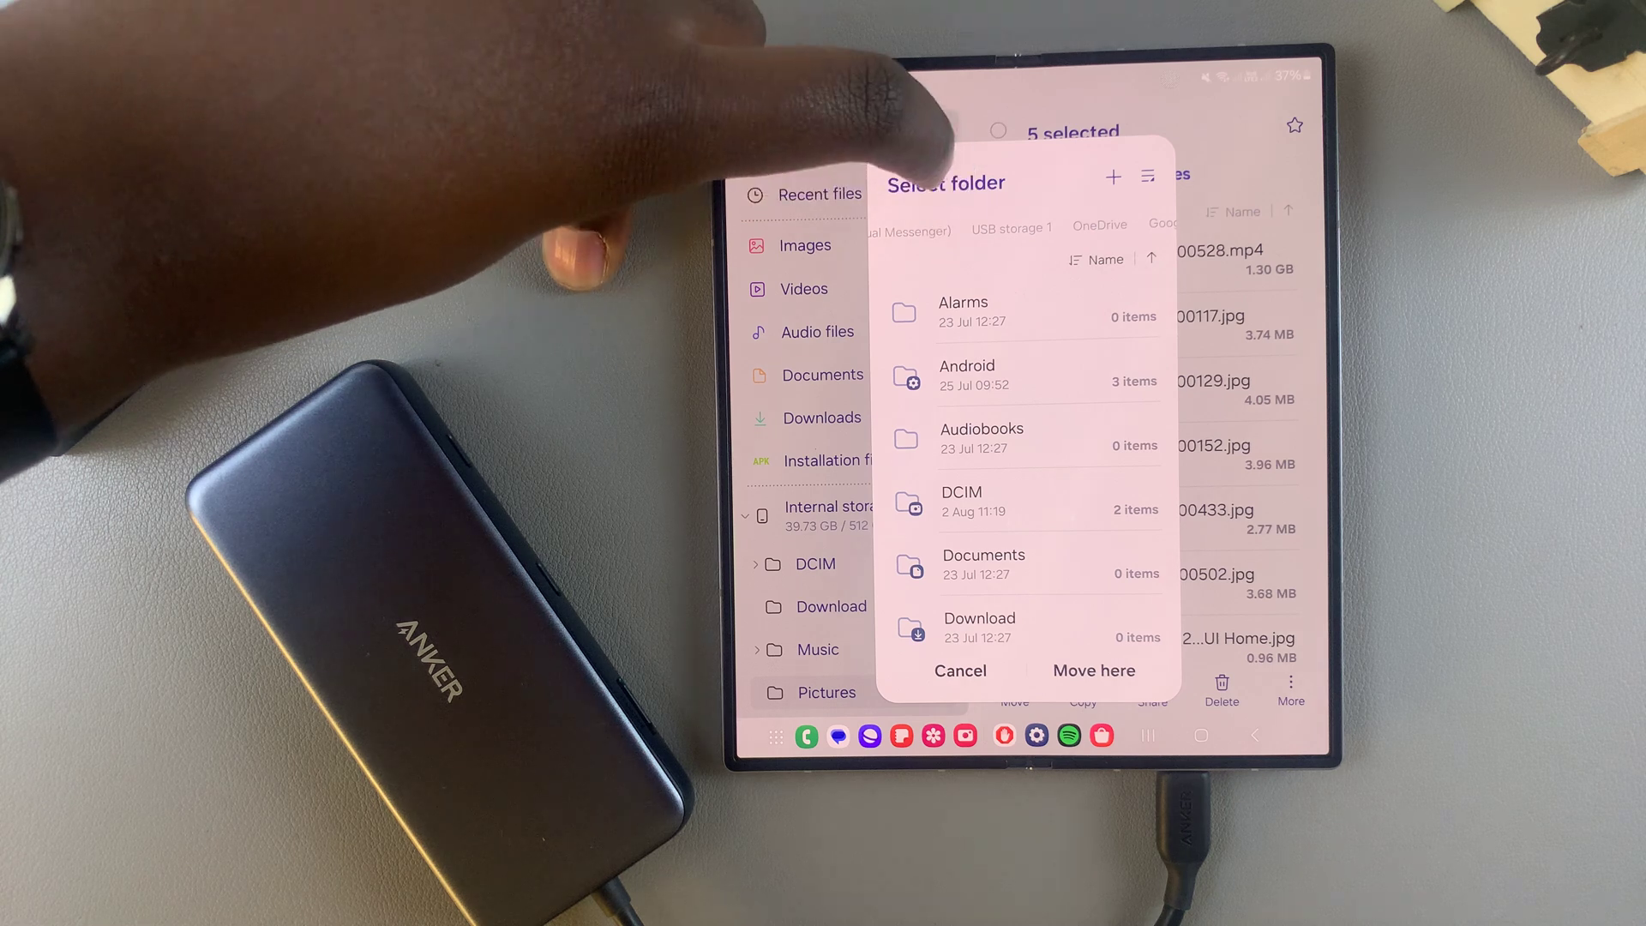
click(1010, 228)
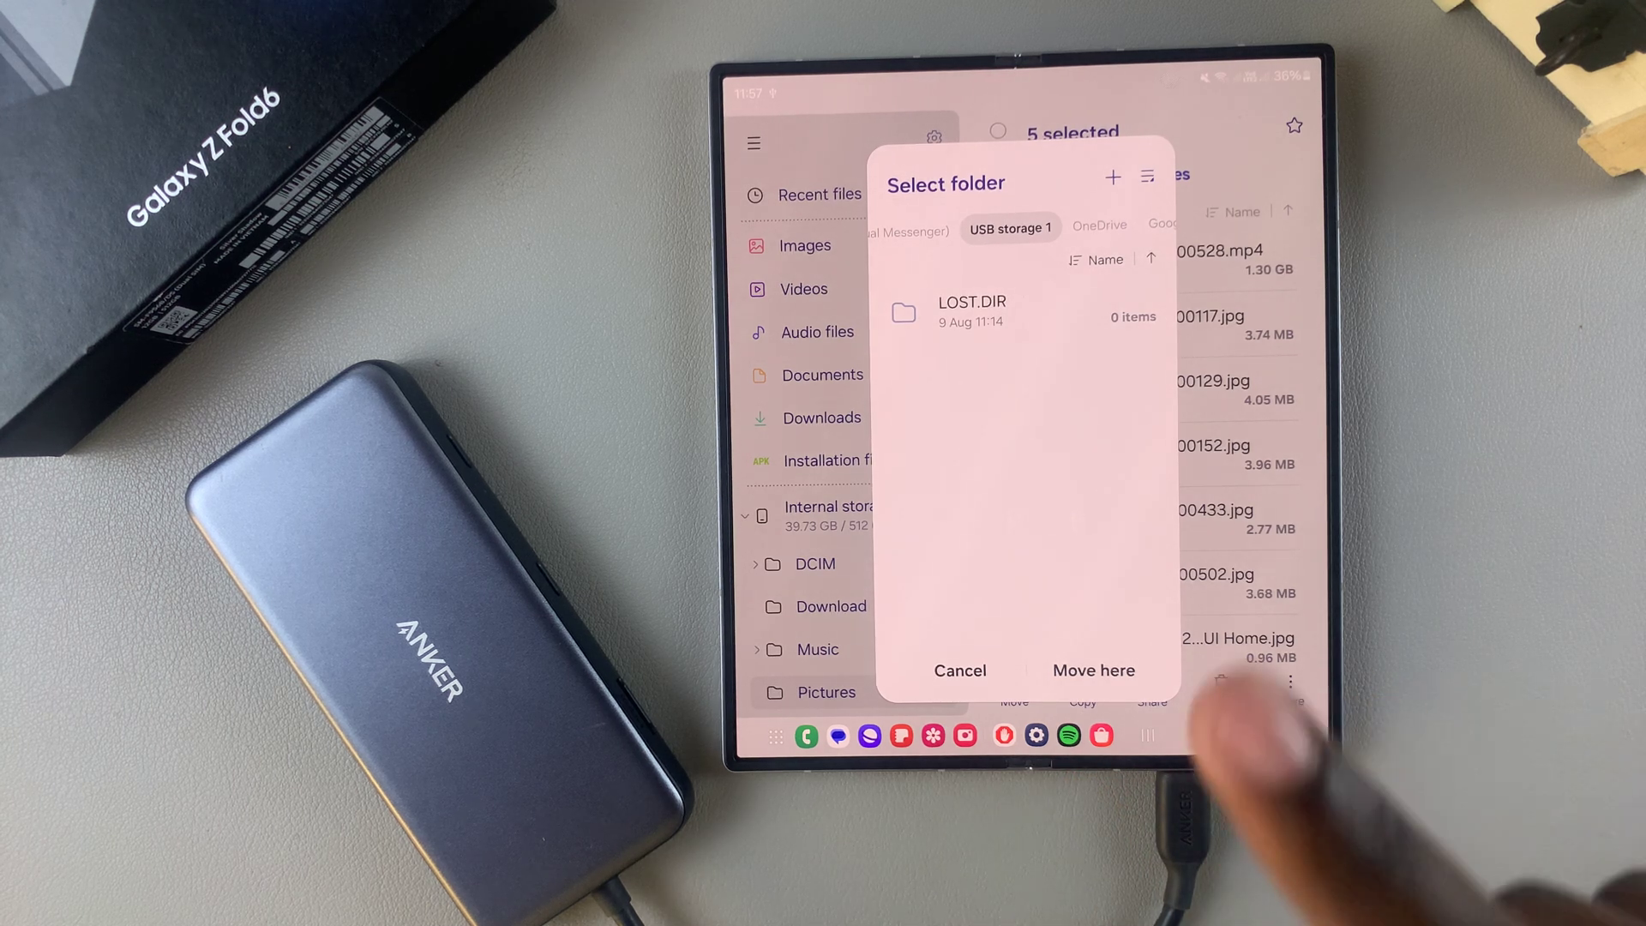
click(1094, 671)
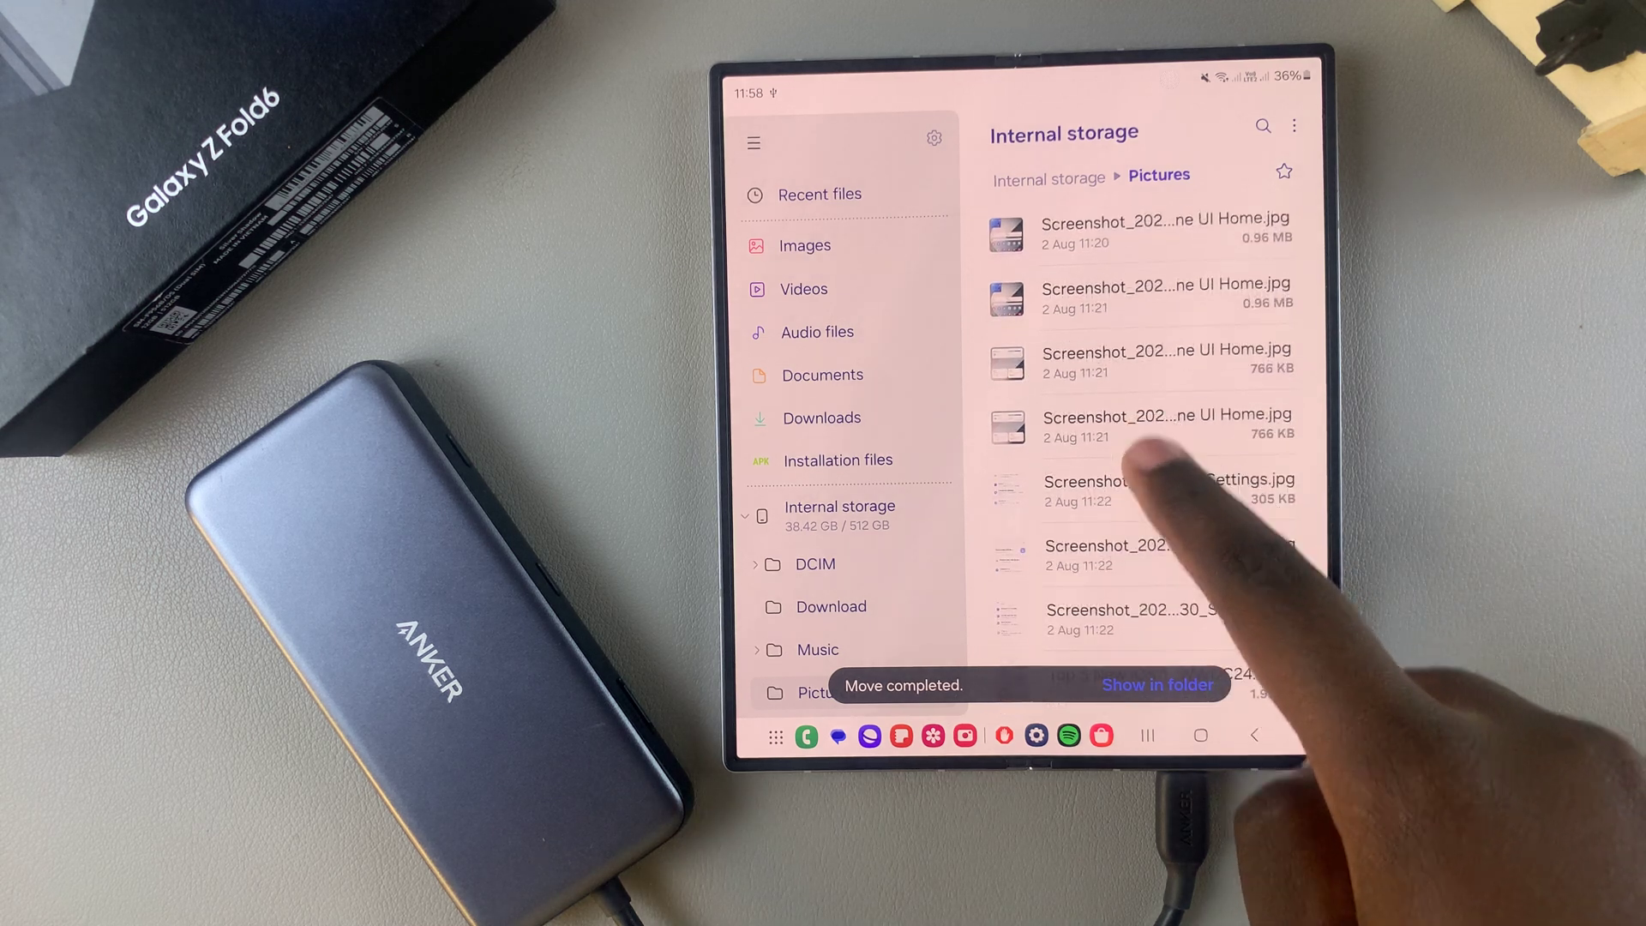
scroll(836, 540, down, 5)
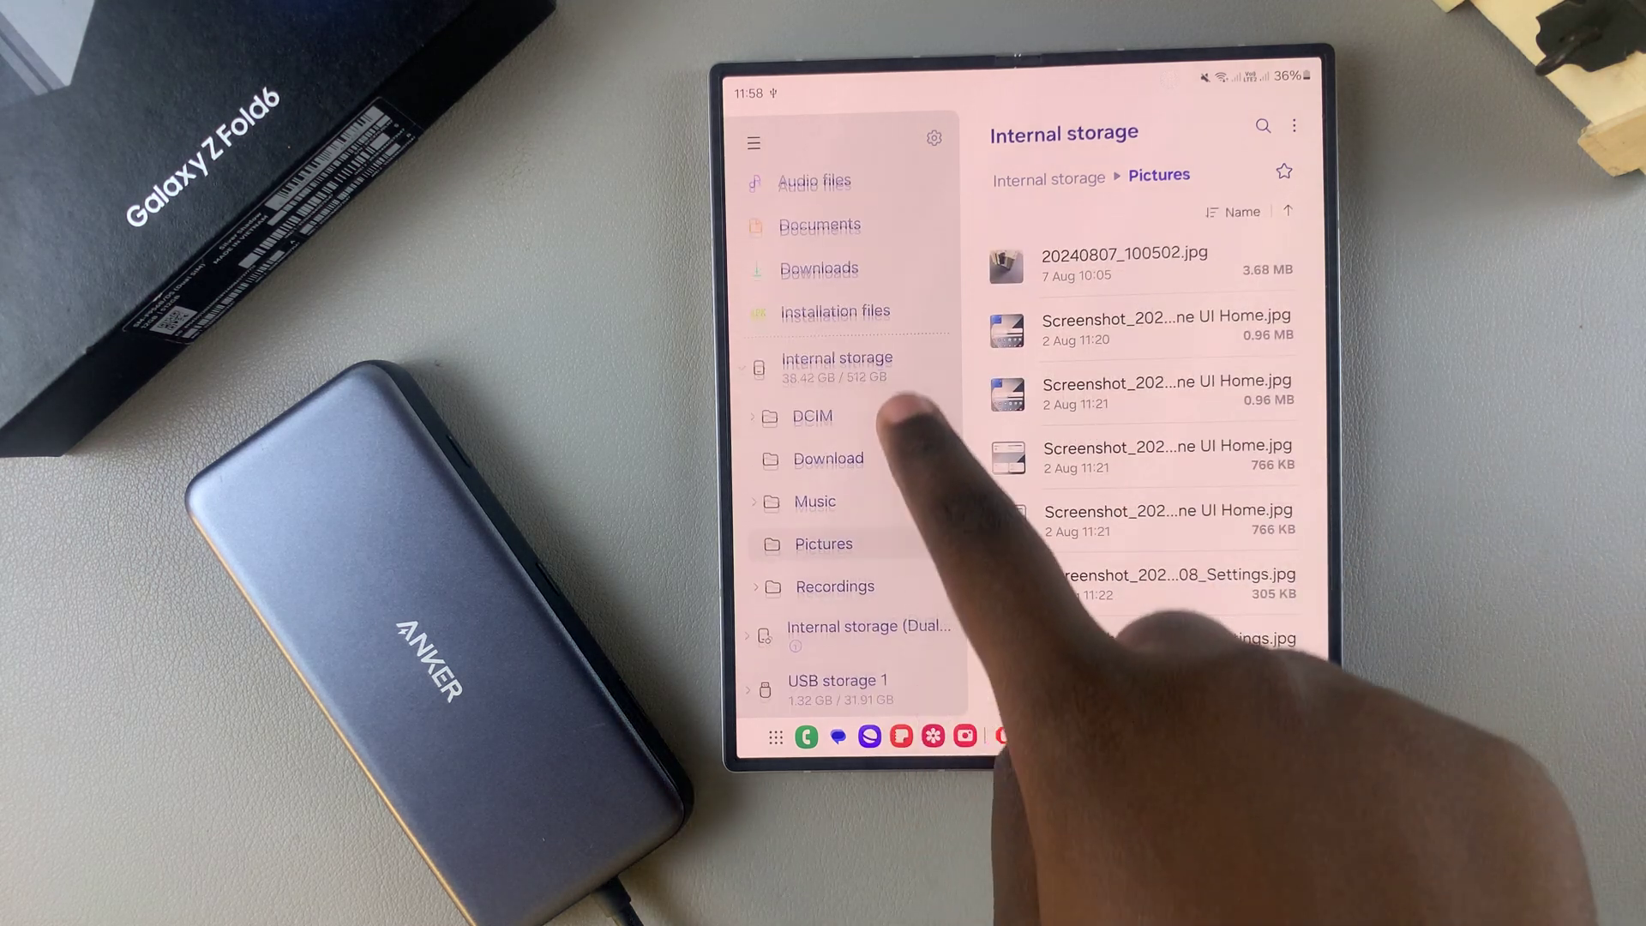
scroll(849, 553, down, 3)
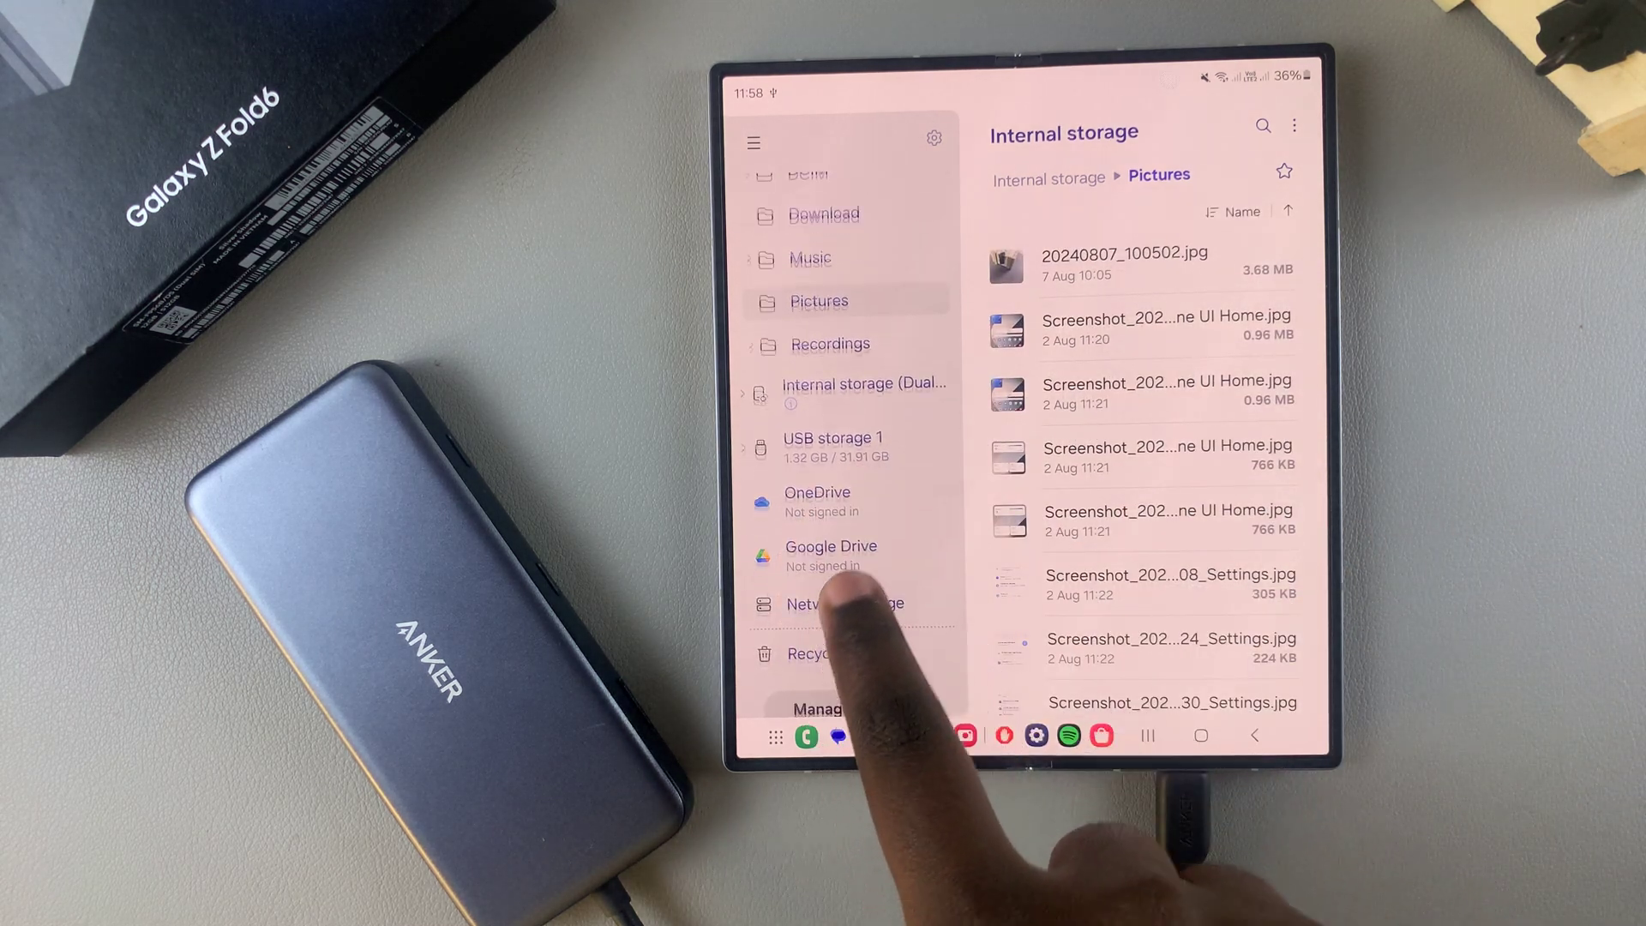
- Confirm the video and four photos appear on USB storage 1, then close My Files
click(832, 402)
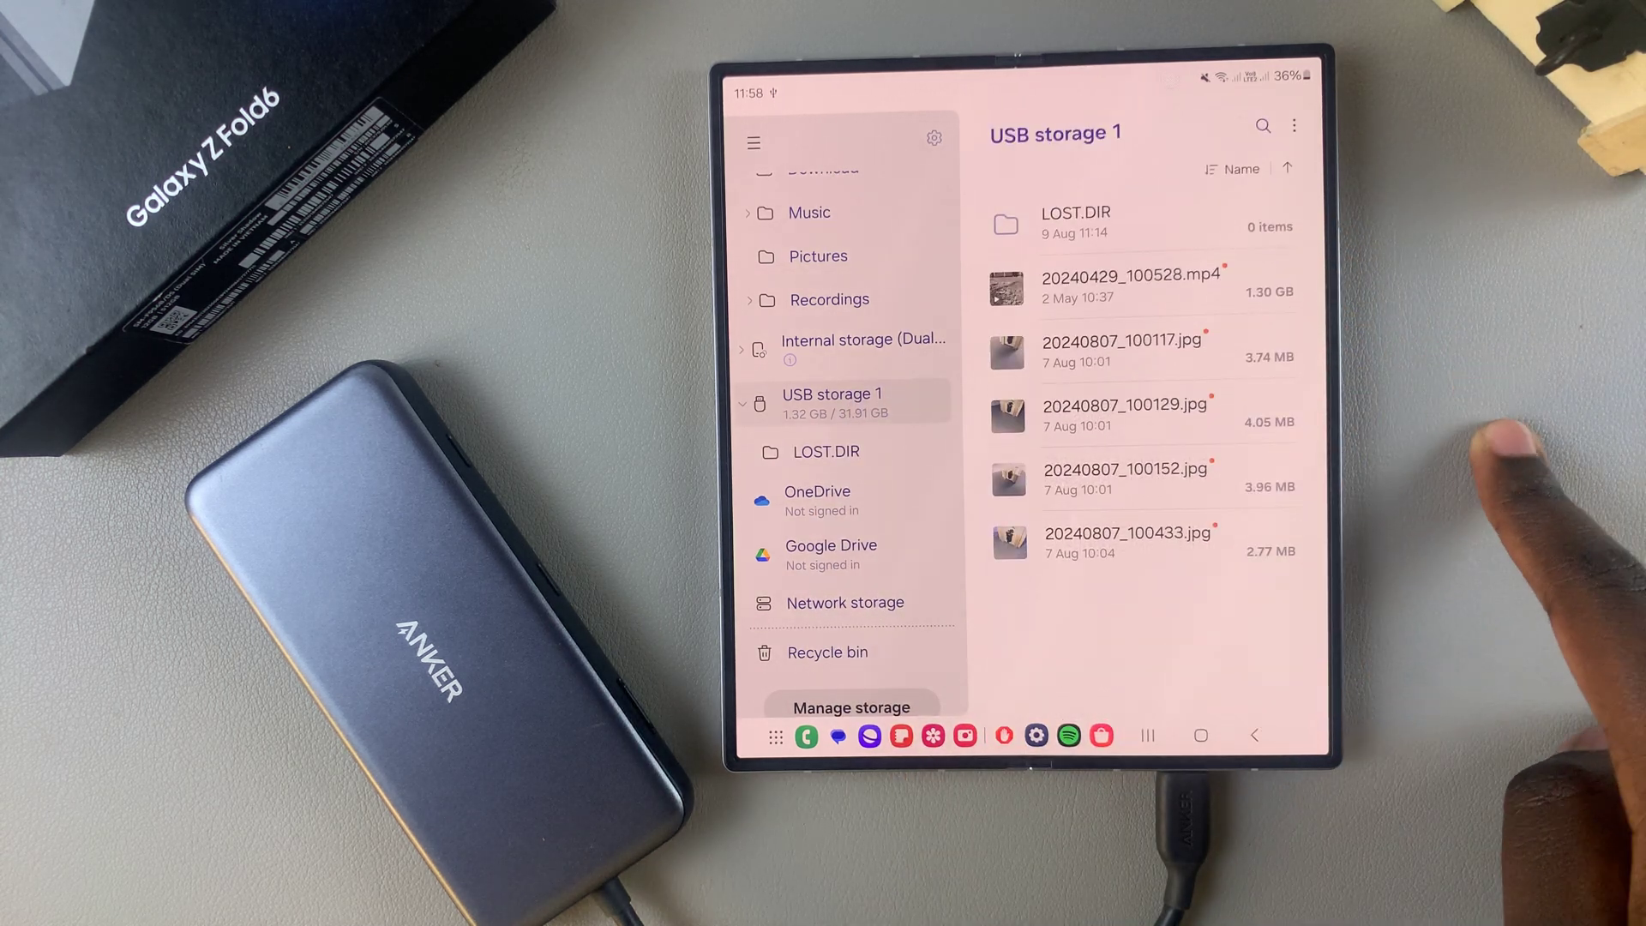
click(1148, 736)
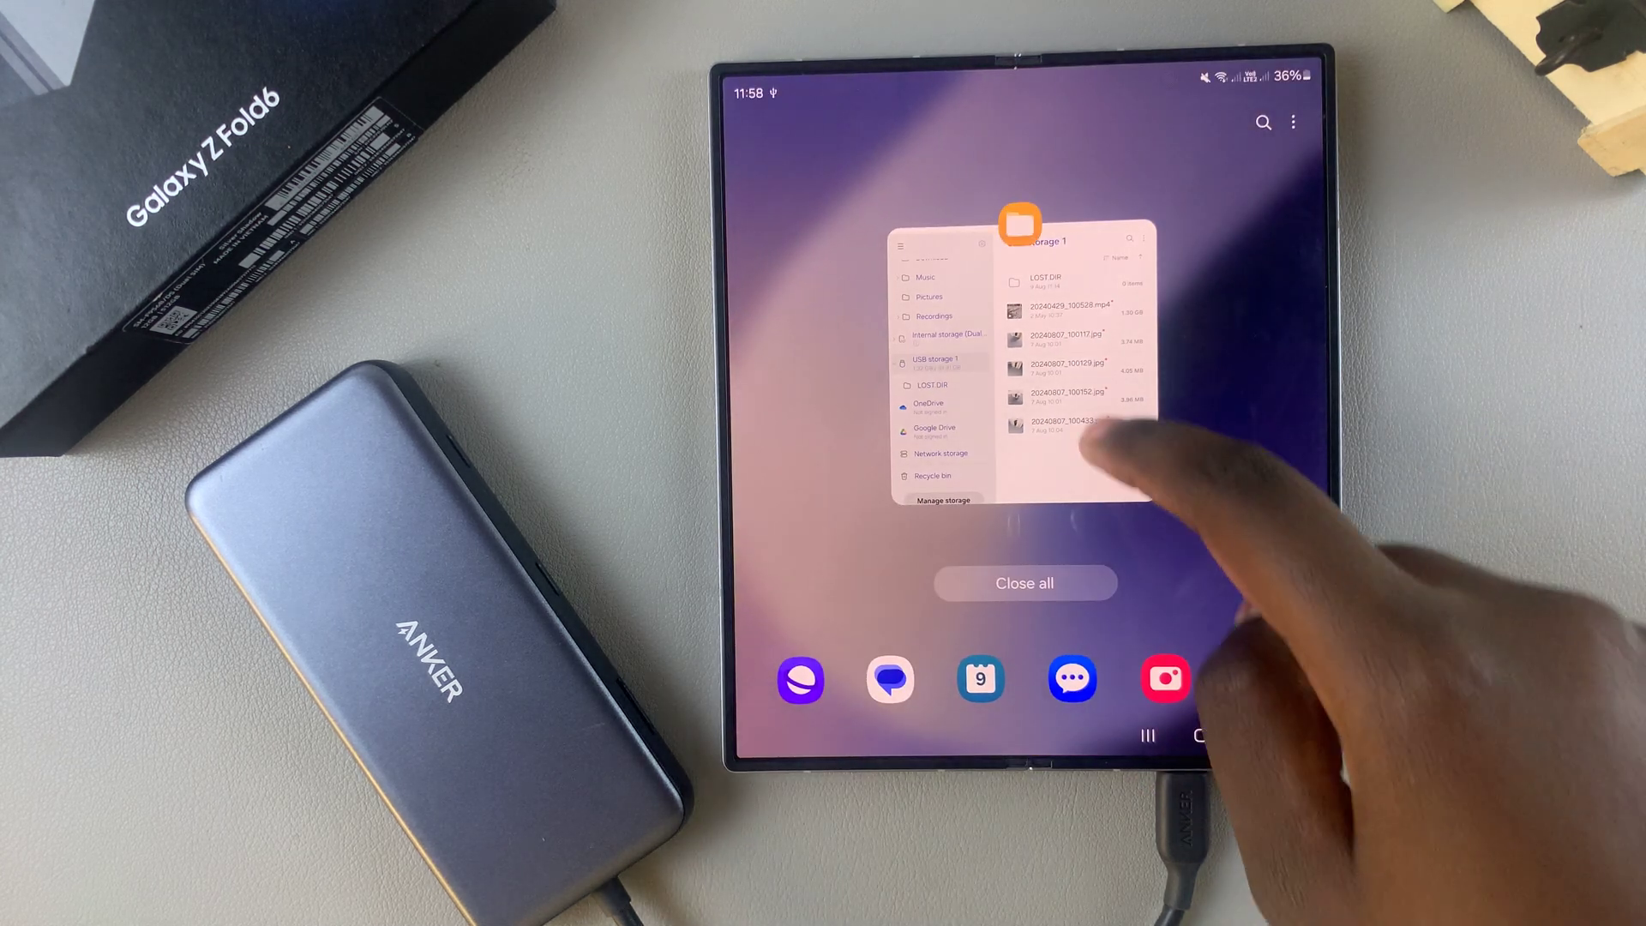
drag(1119, 464, 1119, 154)
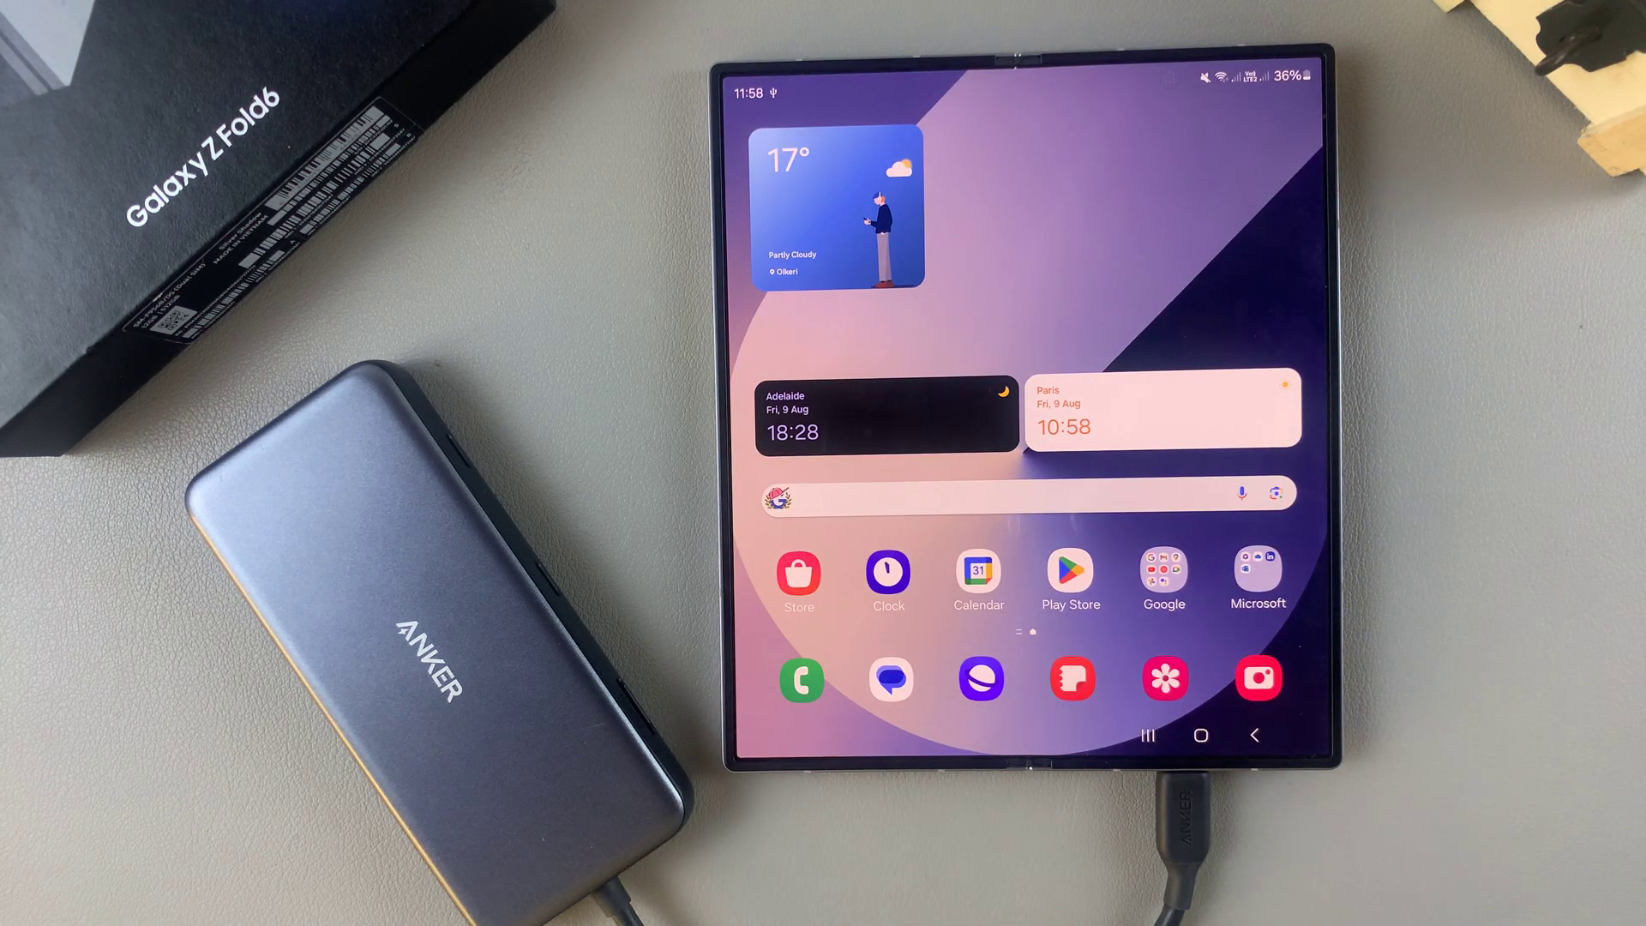